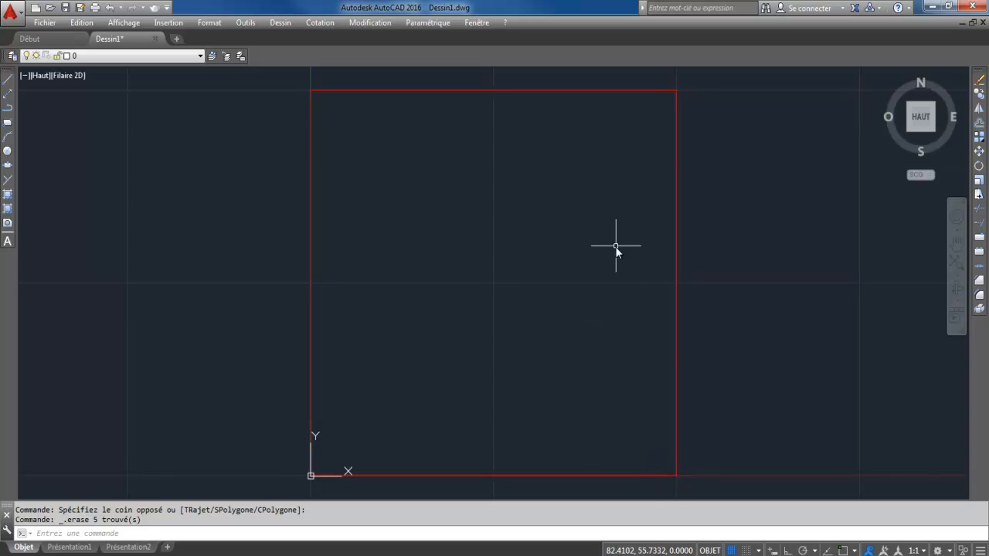
left_click(675, 93)
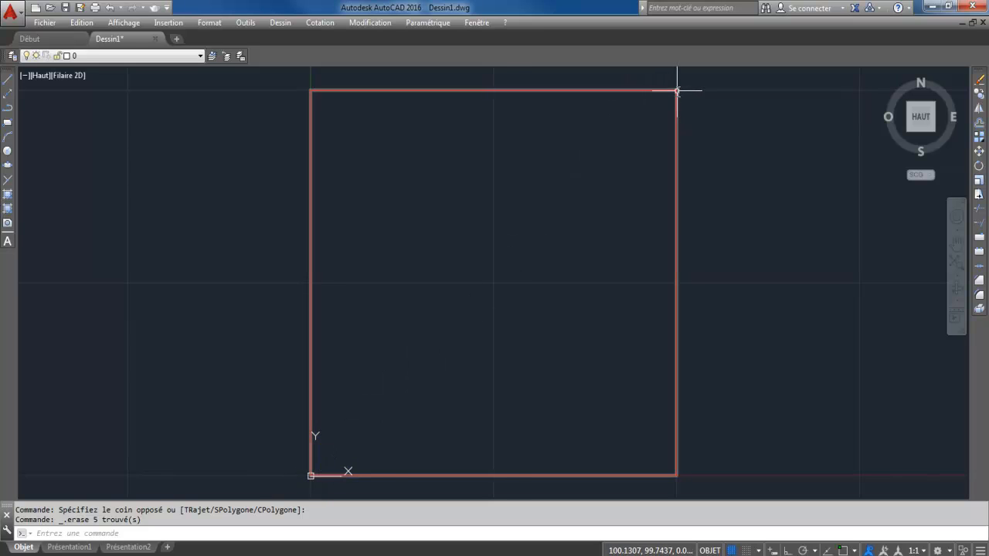
mouse_move(674, 91)
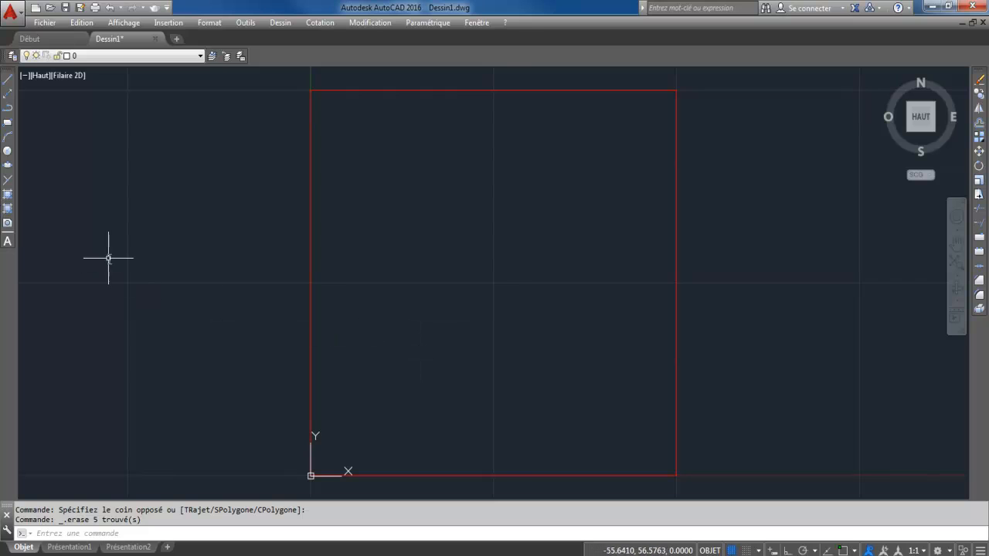
left_click(8, 107)
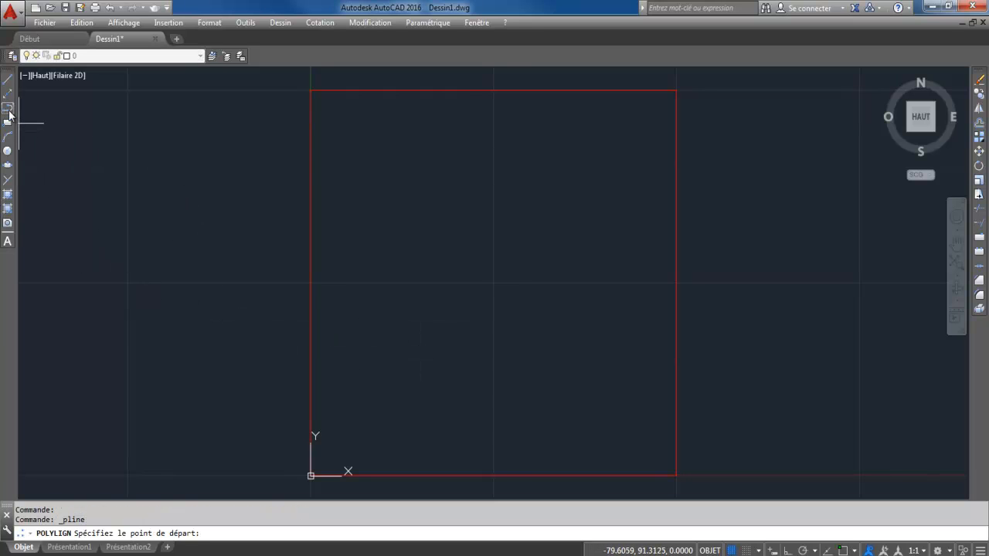
key("Escape")
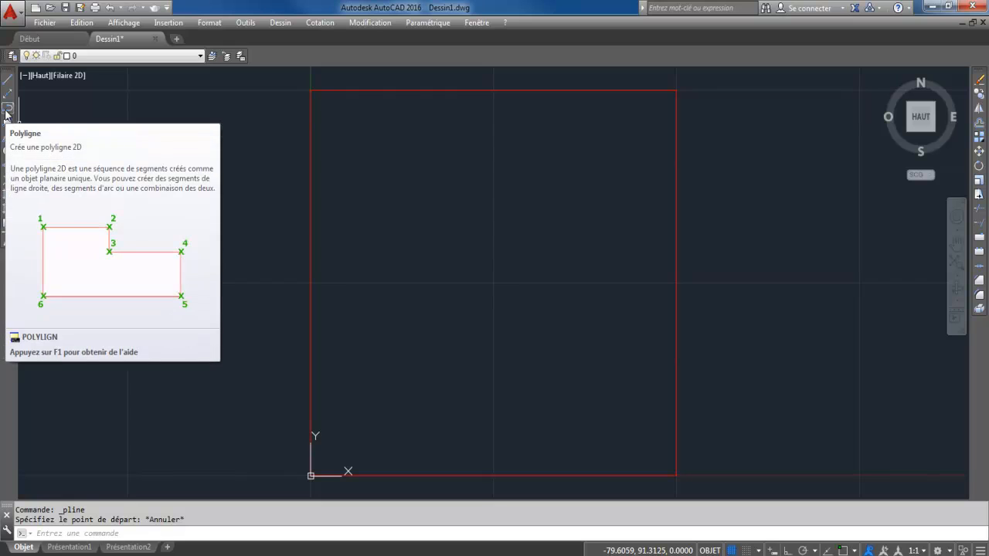
- Draw a diagonal polyline across the red square from 0,0 to 100,100
left_click(7, 109)
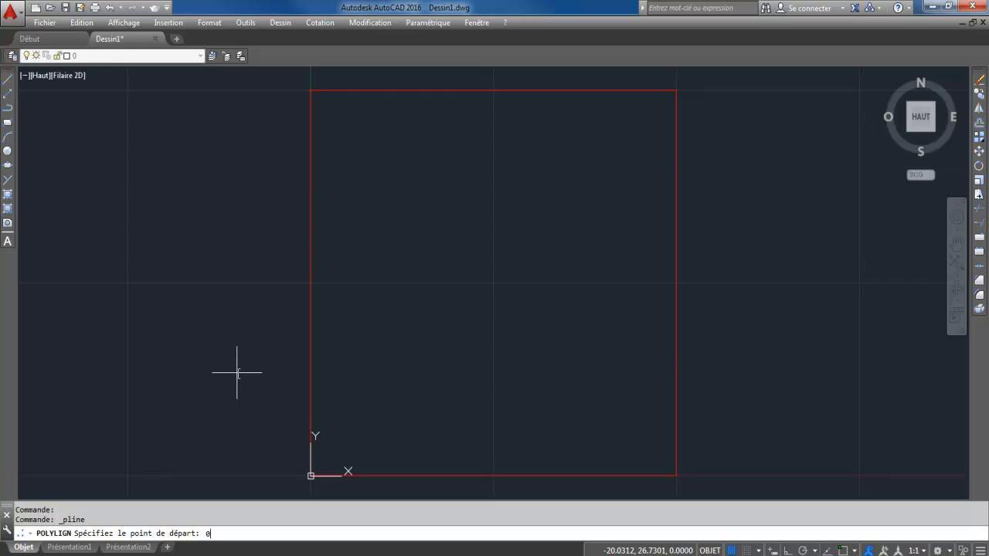
type(",0")
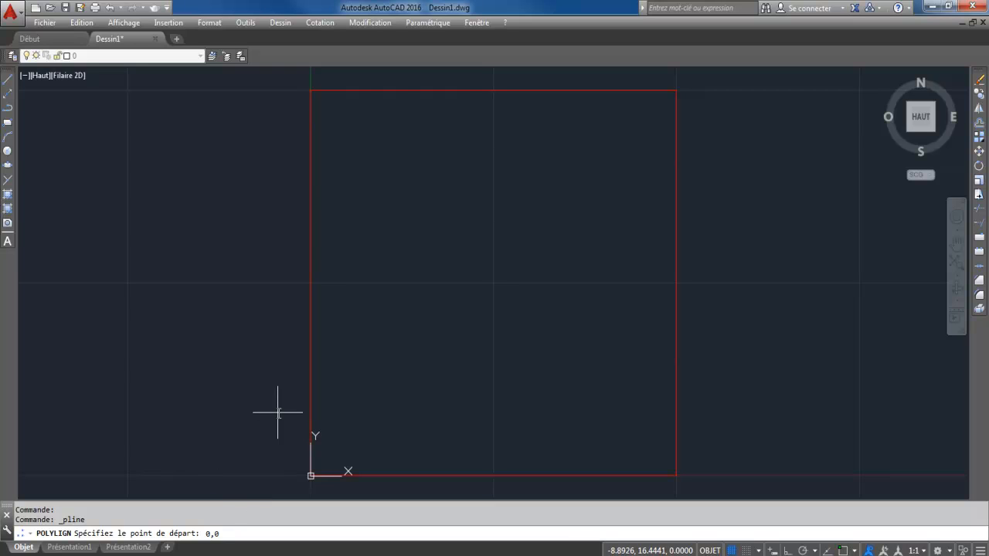
key("Return")
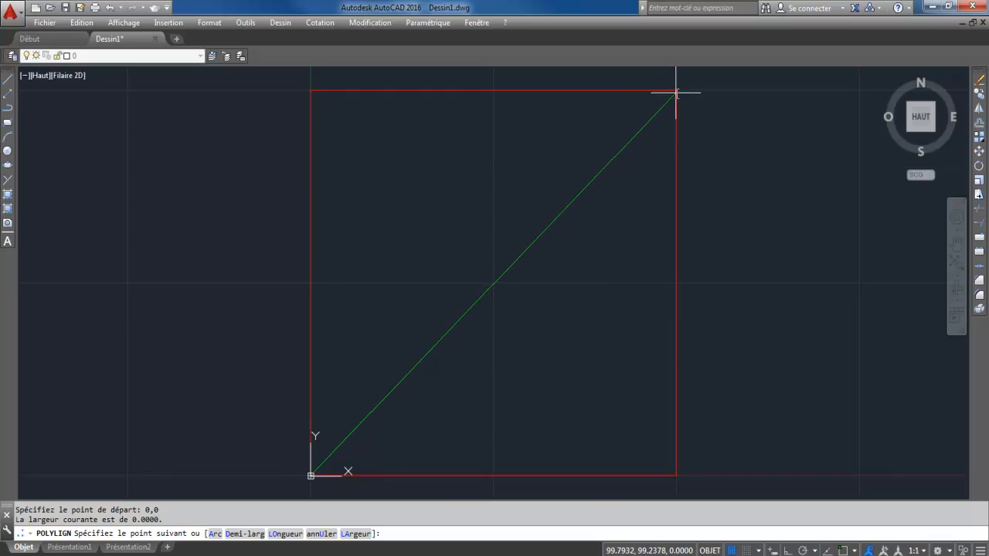
type("100,100")
key("Return")
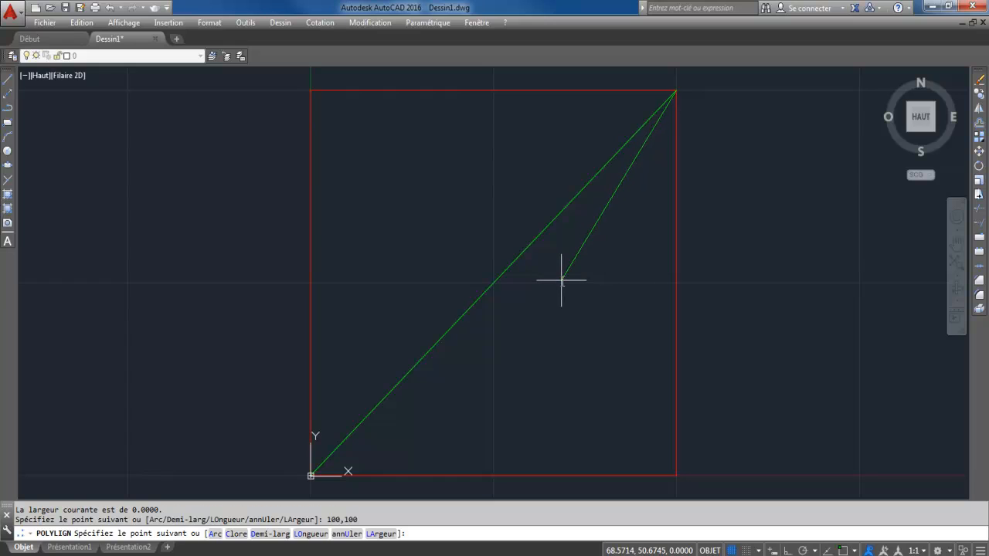
key("Return")
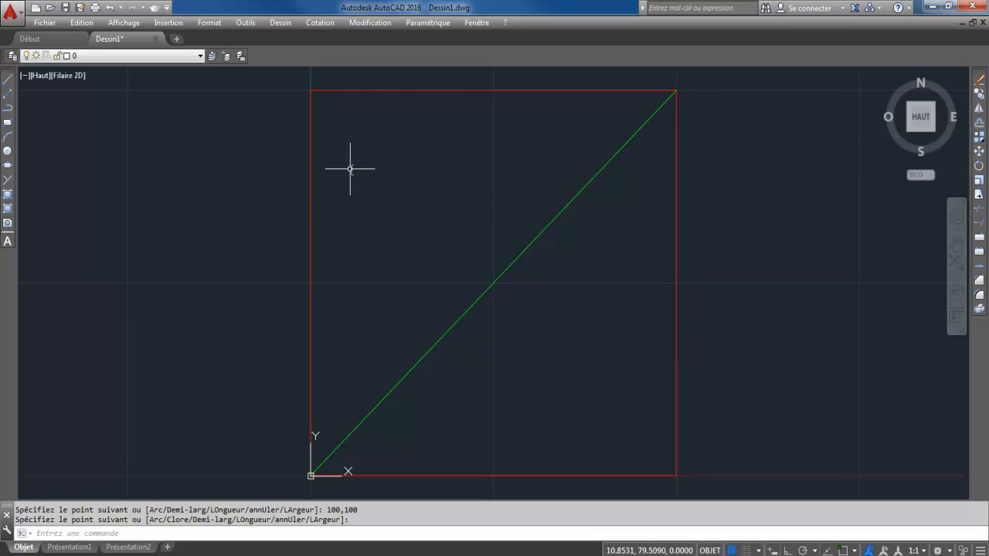
- Draw the square's second diagonal as a polyline from 0,100 to 100,0
key("Return")
key("Return")
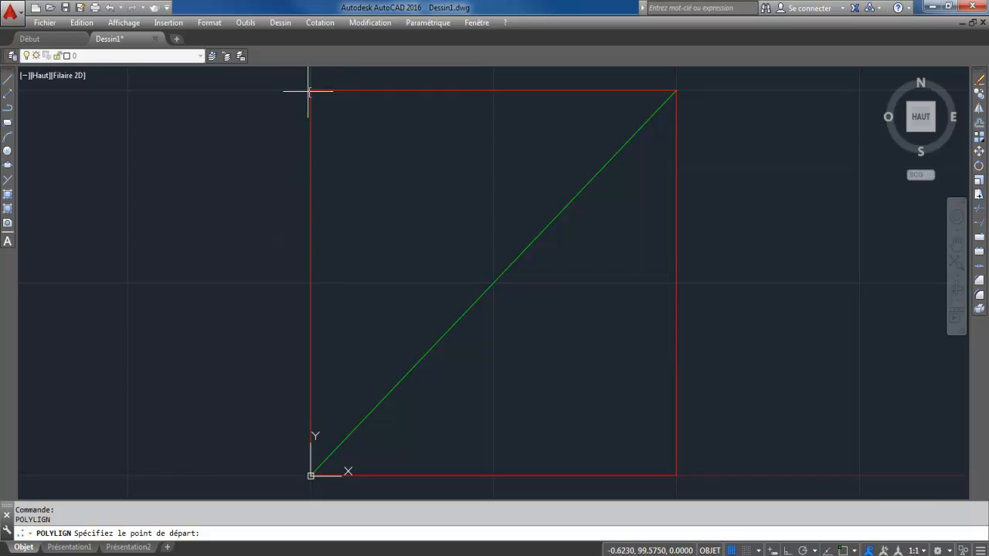
type("100")
key("Return")
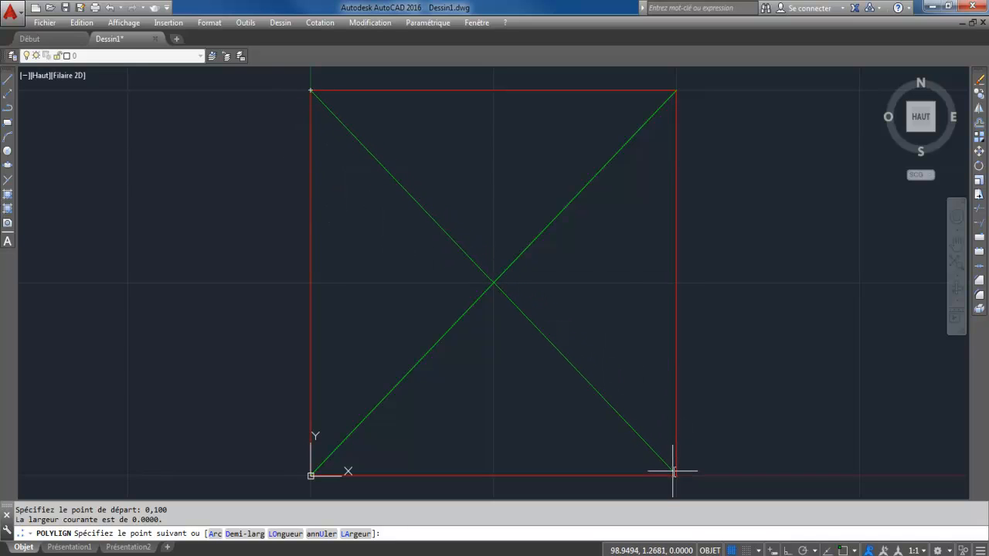
type("00")
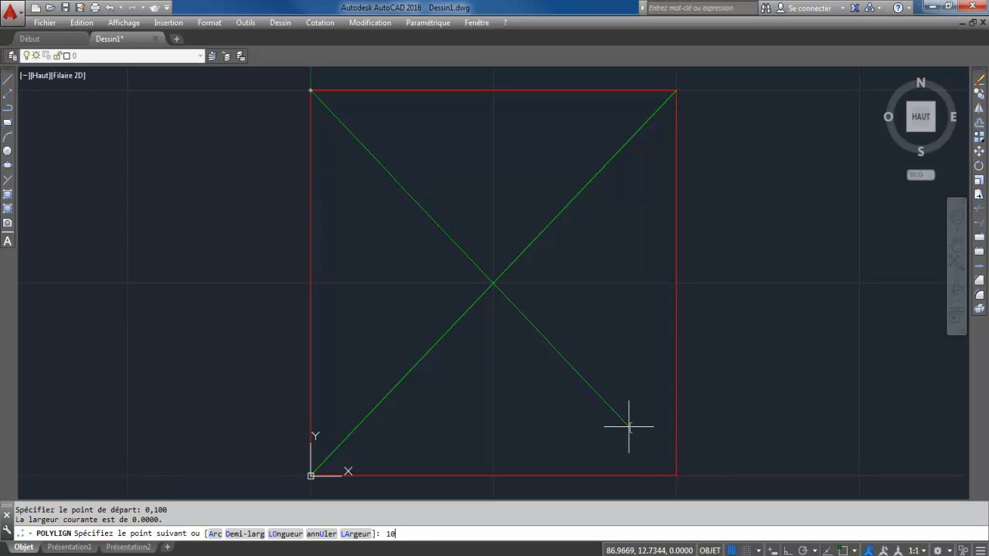
type(",0")
key("Return")
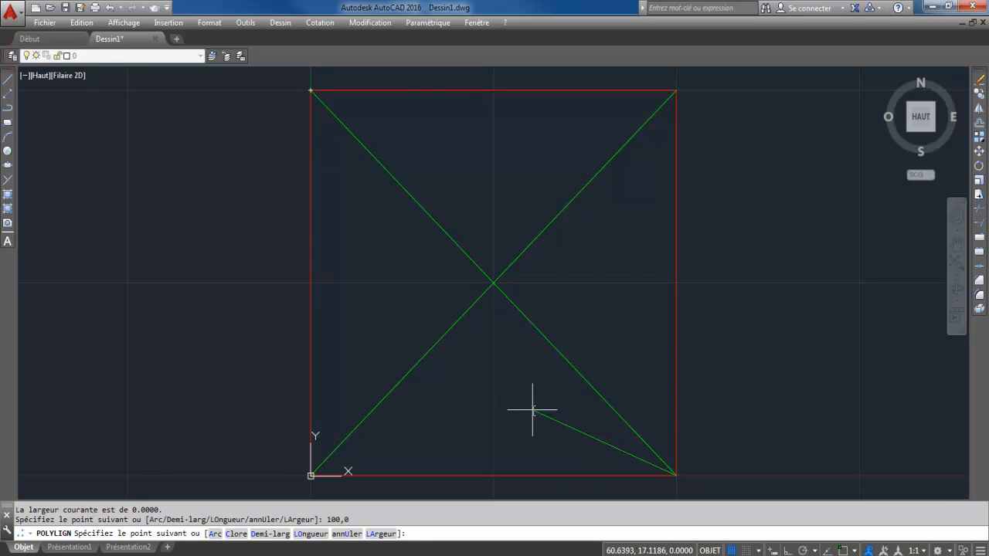
key("Return")
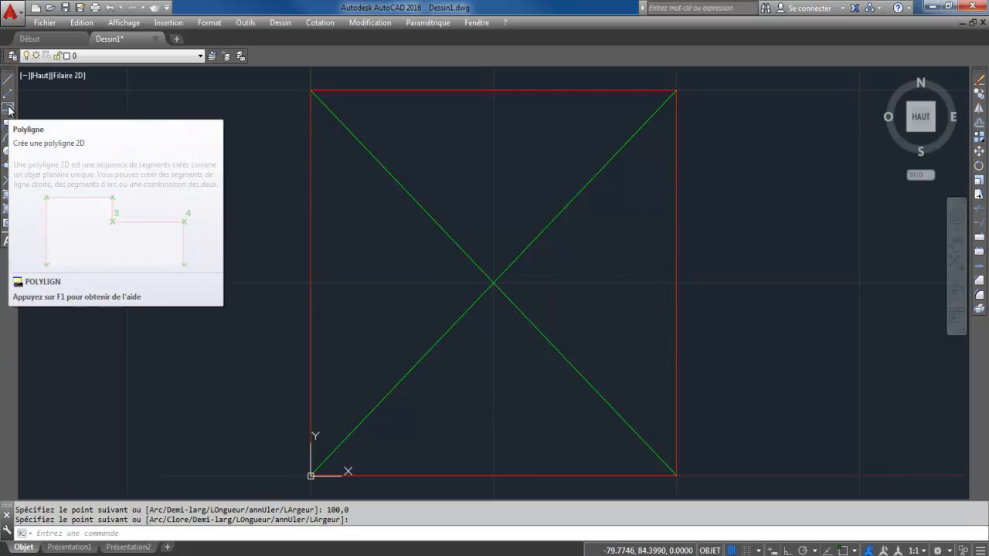
- Draw a horizontal polyline through the square's middle from 0,50 to 100,50
left_click(7, 110)
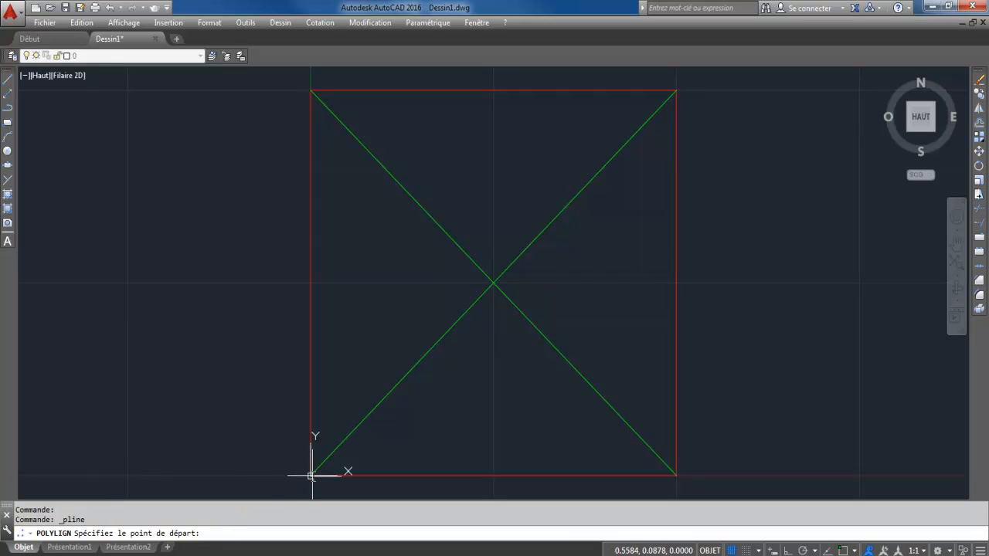
type(",50")
key("Return")
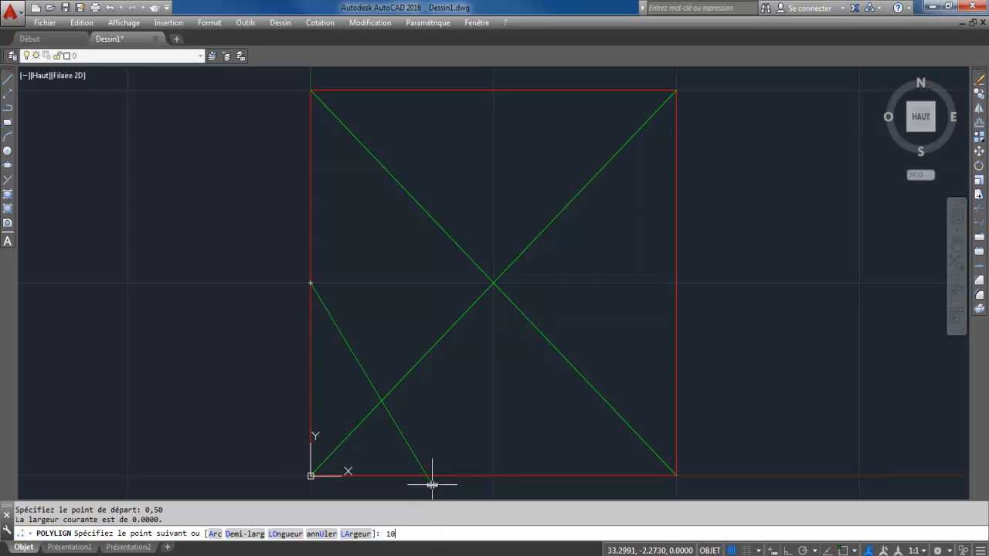
type("0,50")
key("Return")
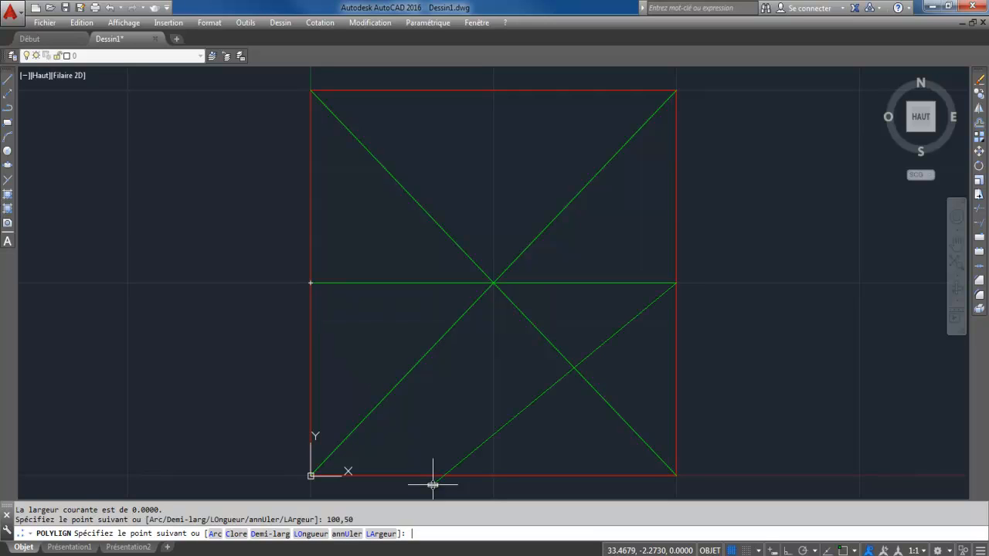
key("Return")
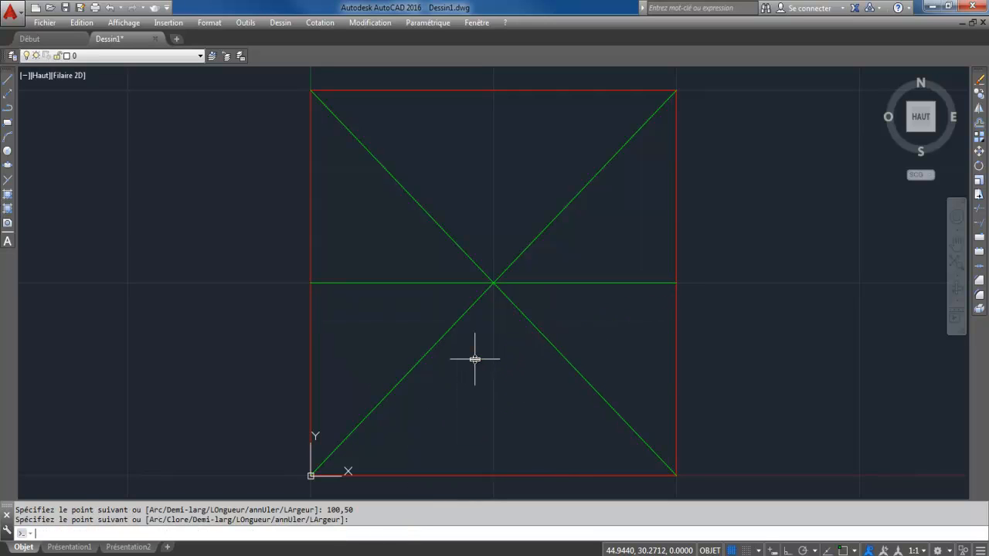
- Draw a vertical polyline through the square's middle from 50,100 to 50,0
key("Return")
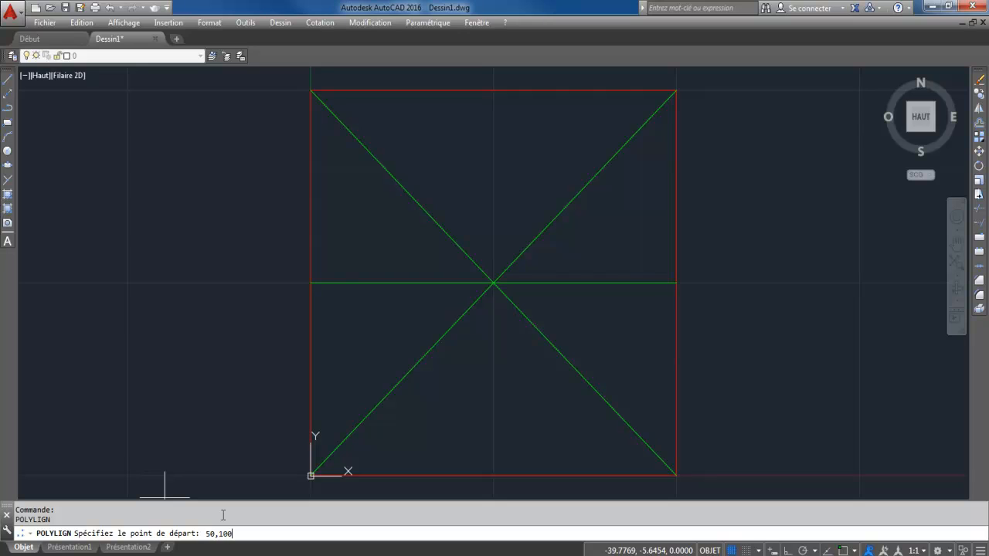
key("Return")
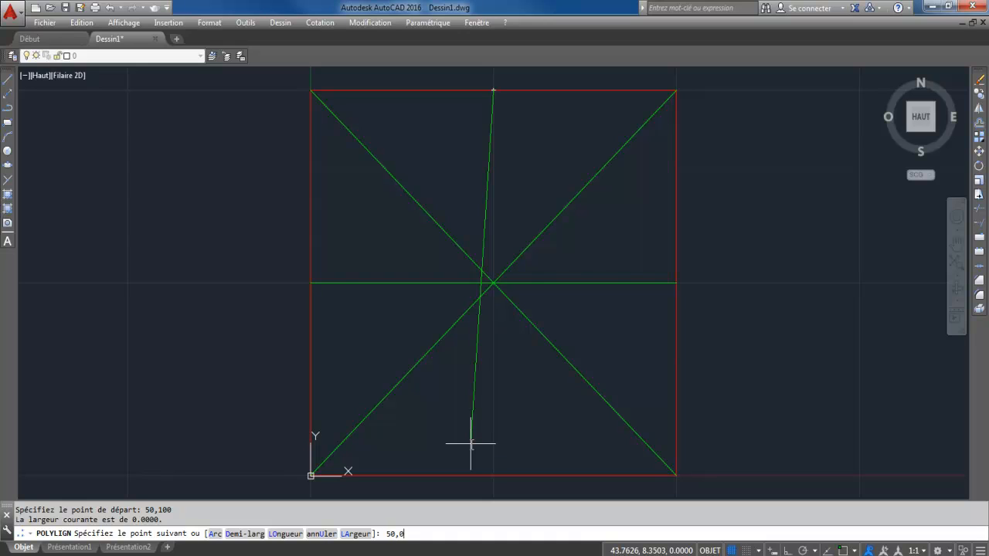
key("Return")
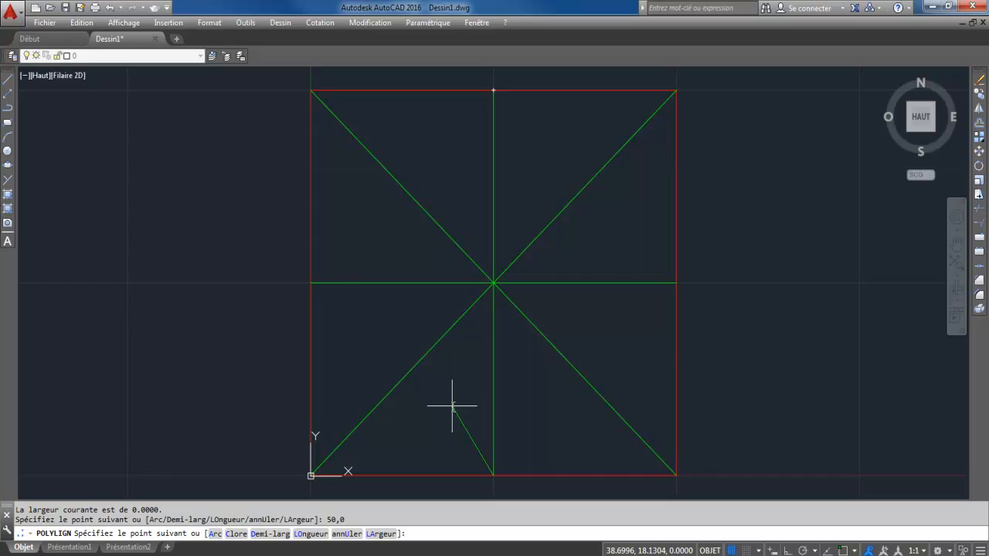
key("Return")
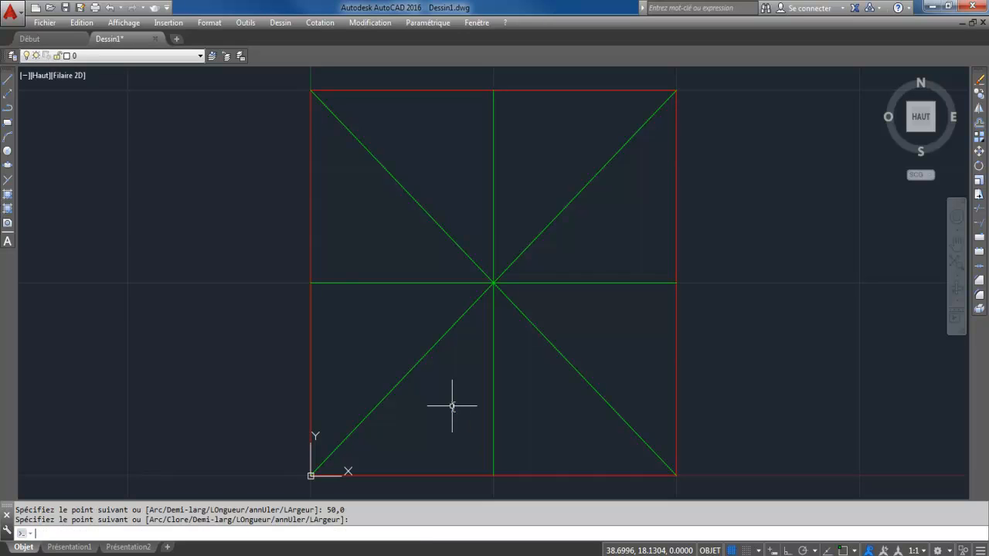
- Draw a circle centred at 50,50 with a radius of 50 inside the square
left_click(7, 152)
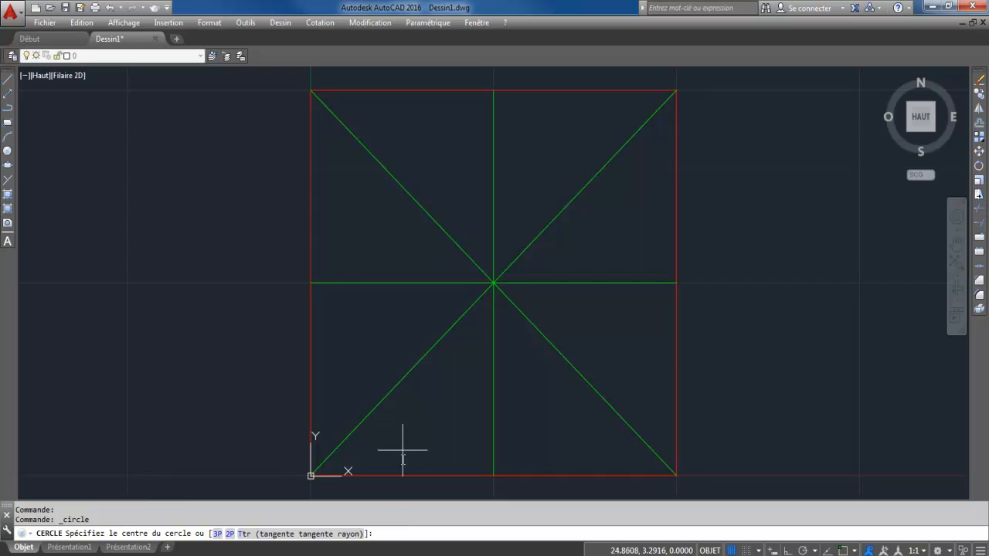
type("0")
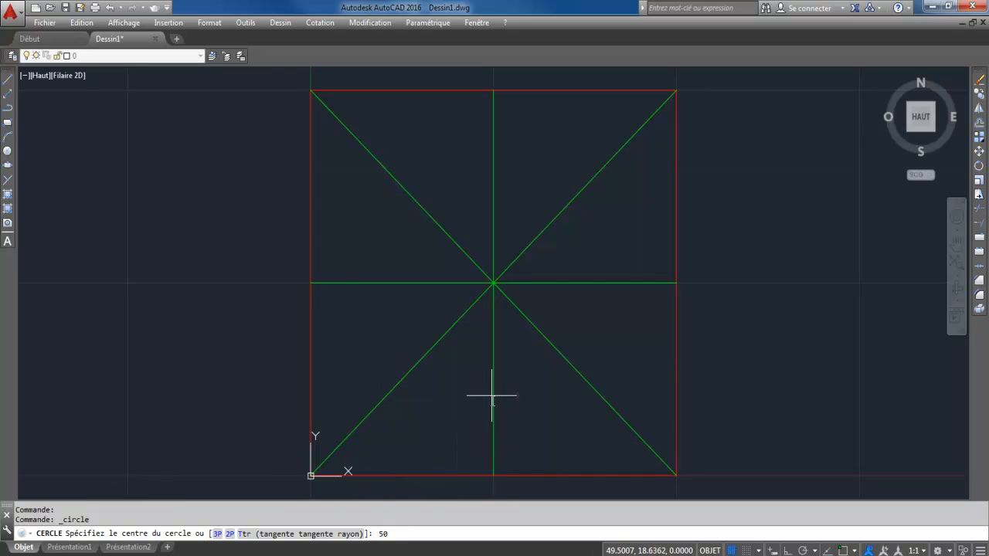
type(",50")
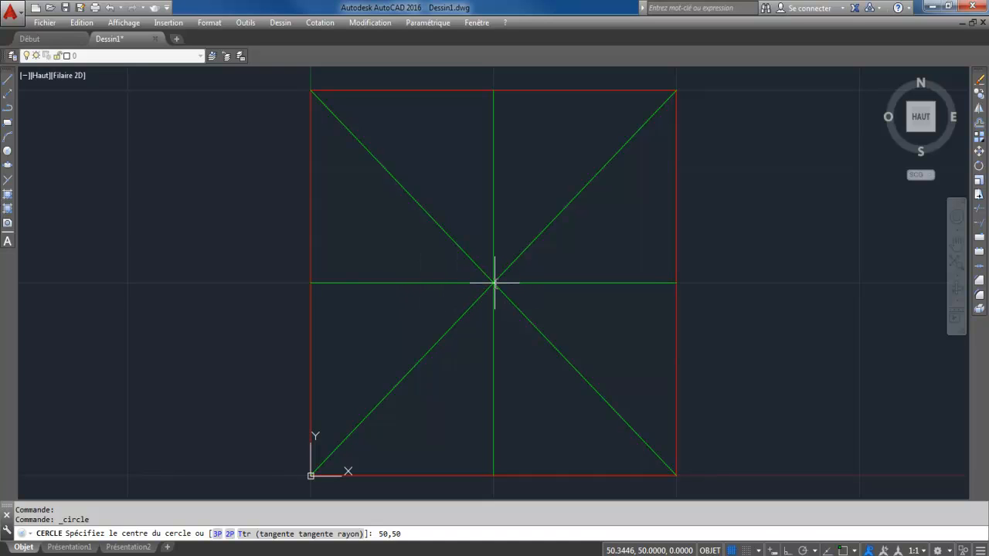
key("Return")
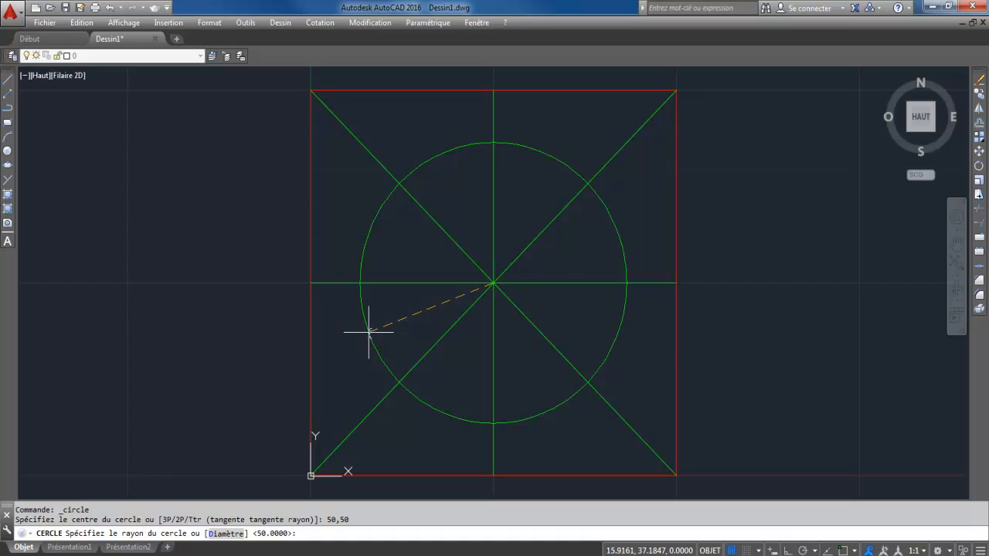
type("50")
key("Return")
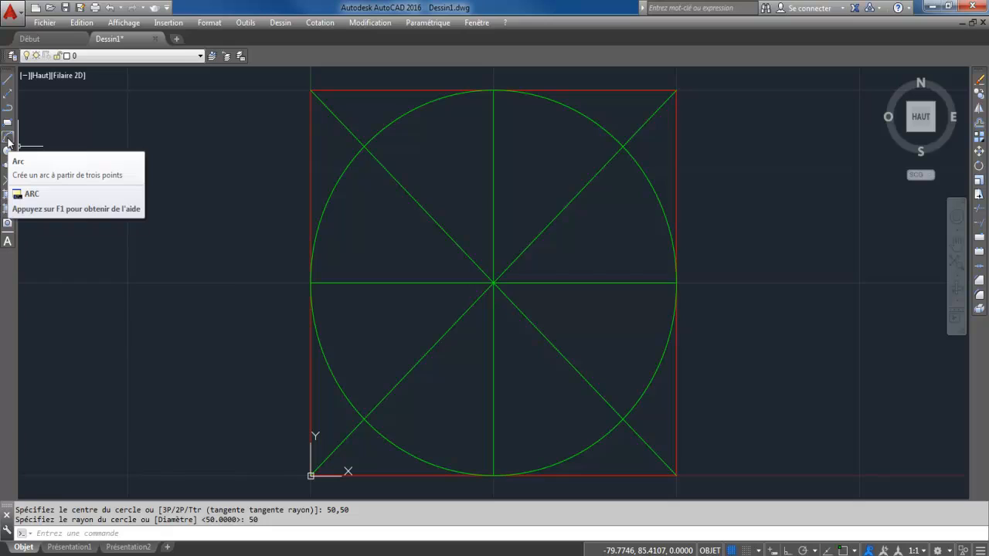
- Start an arc by its centre at 50,50 with its start point at 75,50
left_click(8, 139)
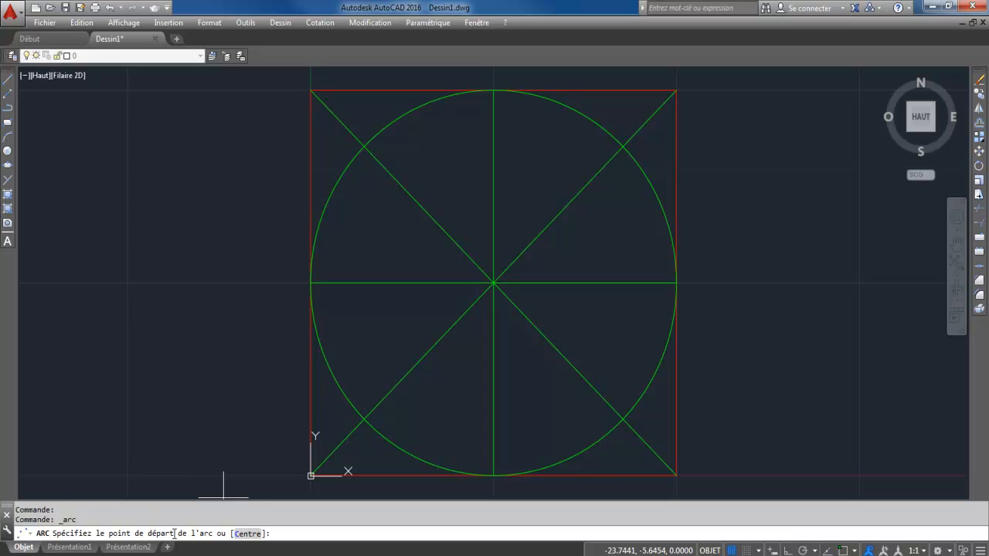
left_click(248, 533)
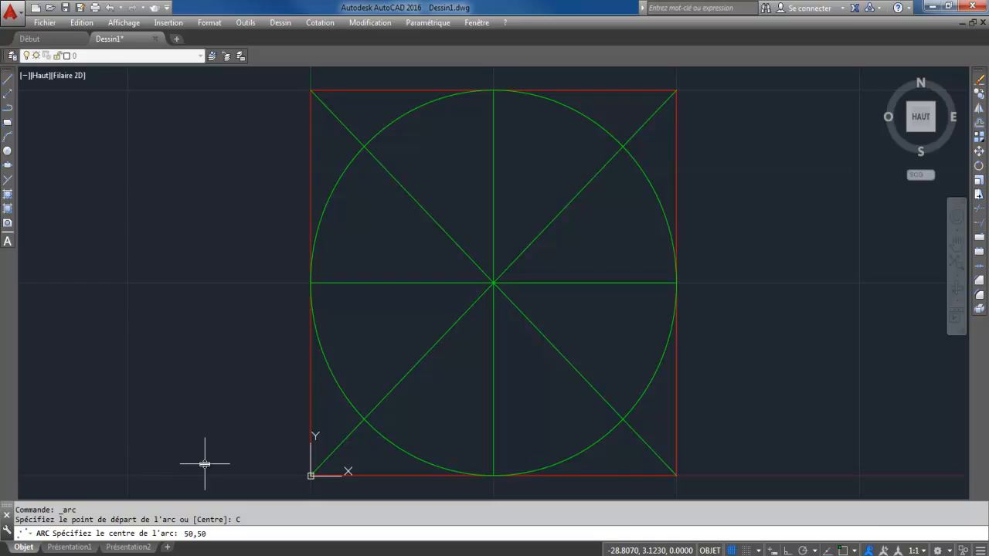
key("Return")
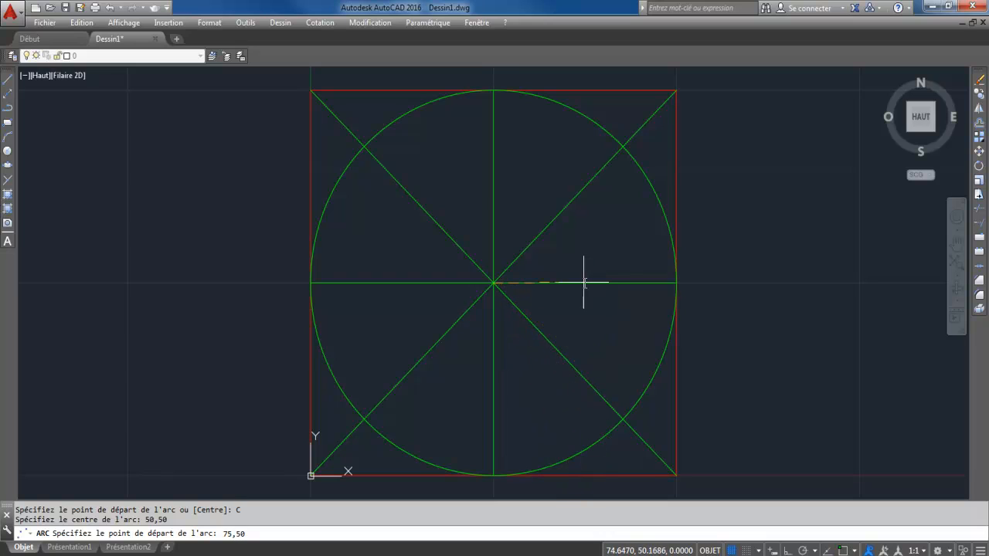
key("Return")
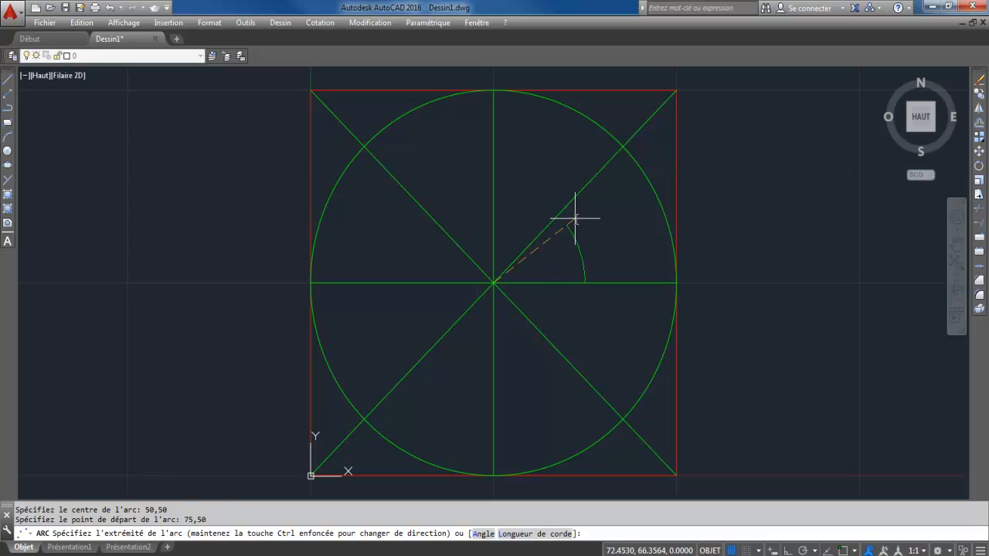